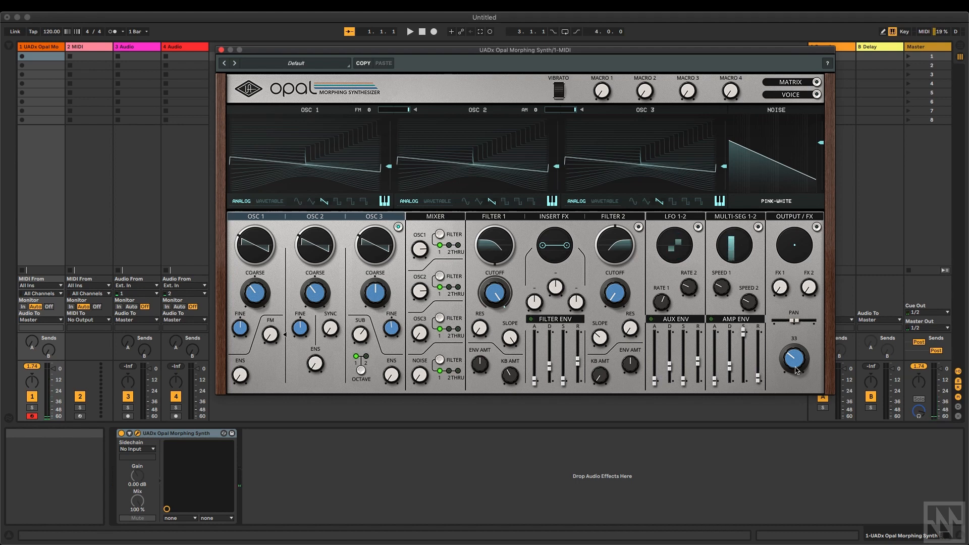
Step: Lower the synth's output volume and switch oscillator 1 to wavetable mode and back to analog
drag(796, 367, 794, 376)
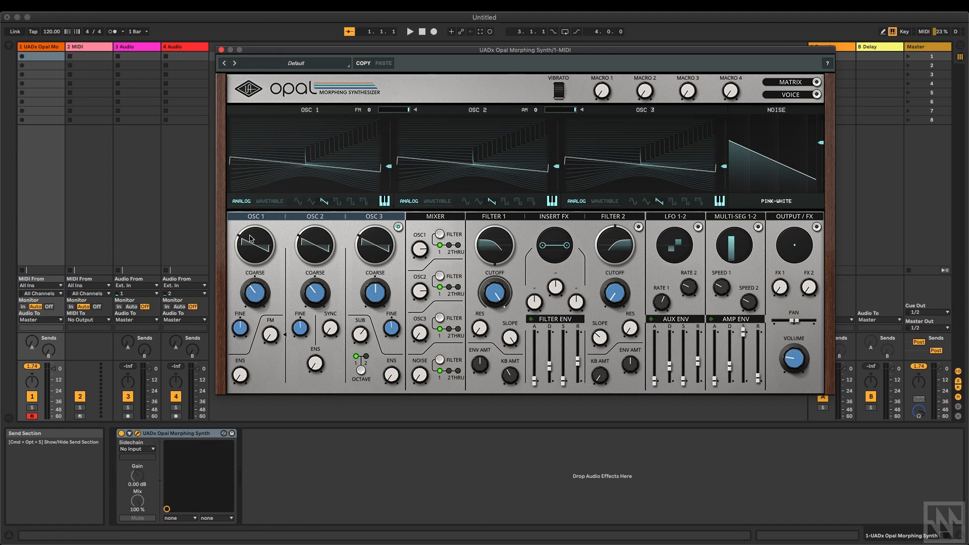
click(270, 203)
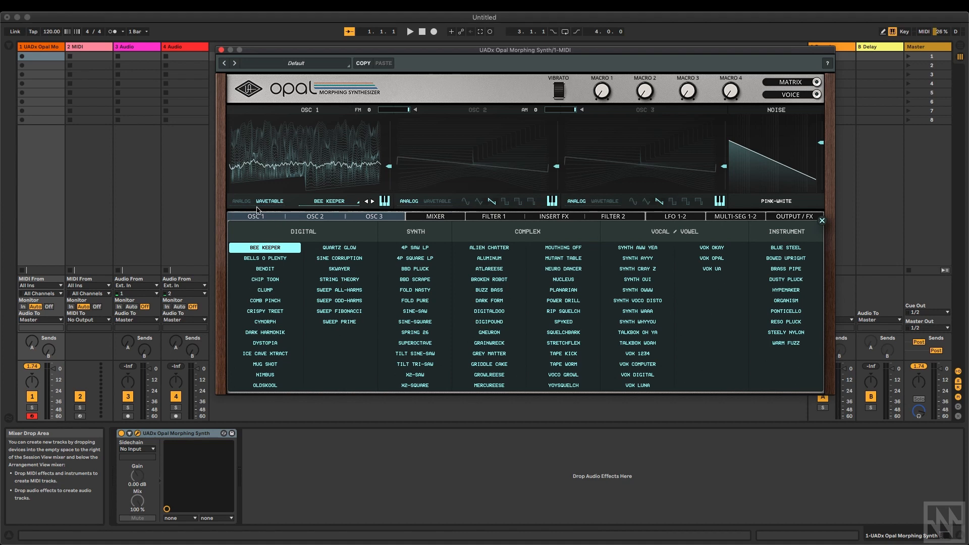
click(242, 201)
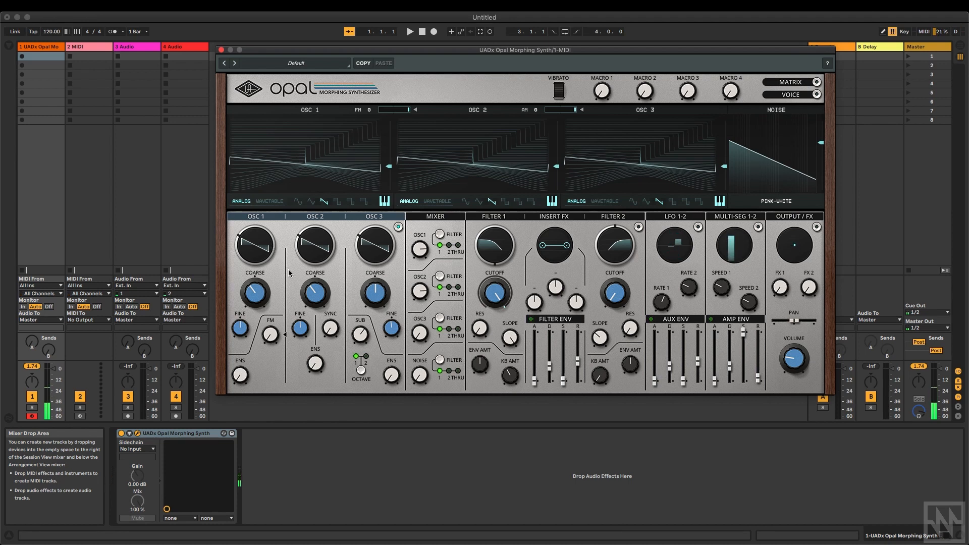
Step: Raise the ensemble amount on all three oscillators and switch the sub-oscillator to octave 2
mouse_move(309, 327)
scroll(305, 331, up, 2)
drag(302, 333, 247, 332)
drag(246, 377, 245, 370)
mouse_move(421, 337)
click(362, 370)
drag(390, 379, 400, 351)
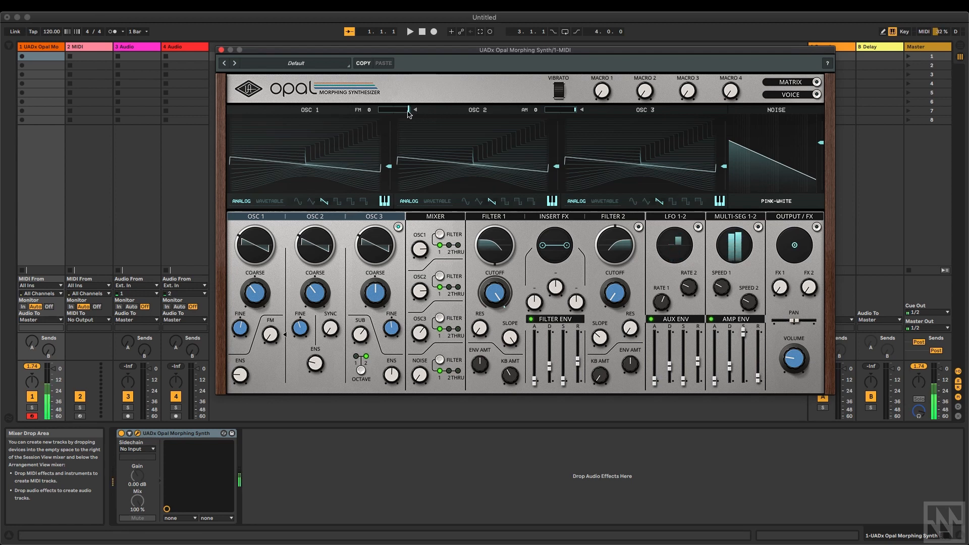
Step: Set oscillator FM to 52 and oscillator AM to about 60, and switch the sub-oscillator back to octave 1
mouse_move(409, 114)
mouse_down()
mouse_move(309, 123)
mouse_move(400, 127)
mouse_up()
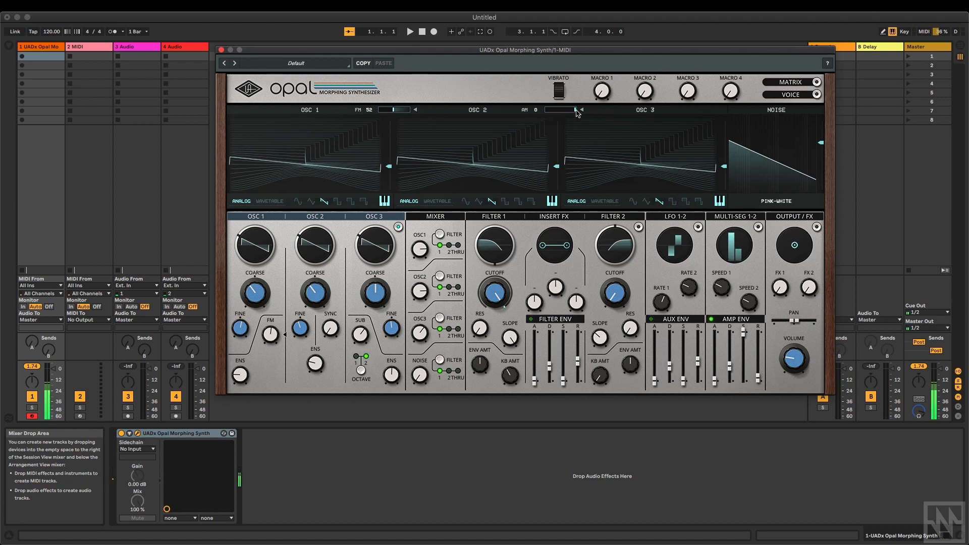
drag(576, 112, 510, 114)
drag(412, 331, 392, 525)
mouse_move(383, 287)
mouse_down()
mouse_move(395, 261)
mouse_move(389, 287)
mouse_up()
drag(418, 330, 439, 259)
click(363, 371)
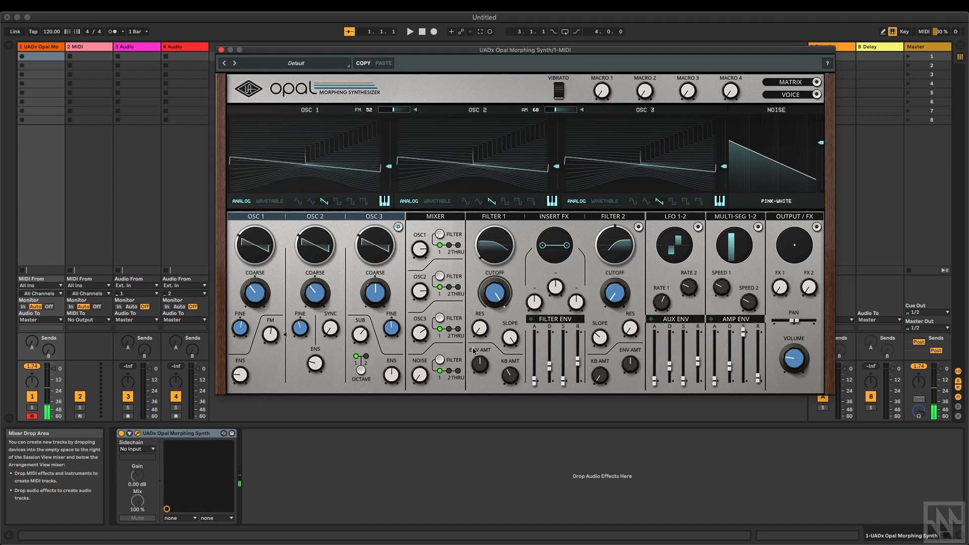
Step: Morph filter 1 to a notch shape, raise its resonance slightly and lower its cutoff
click(505, 228)
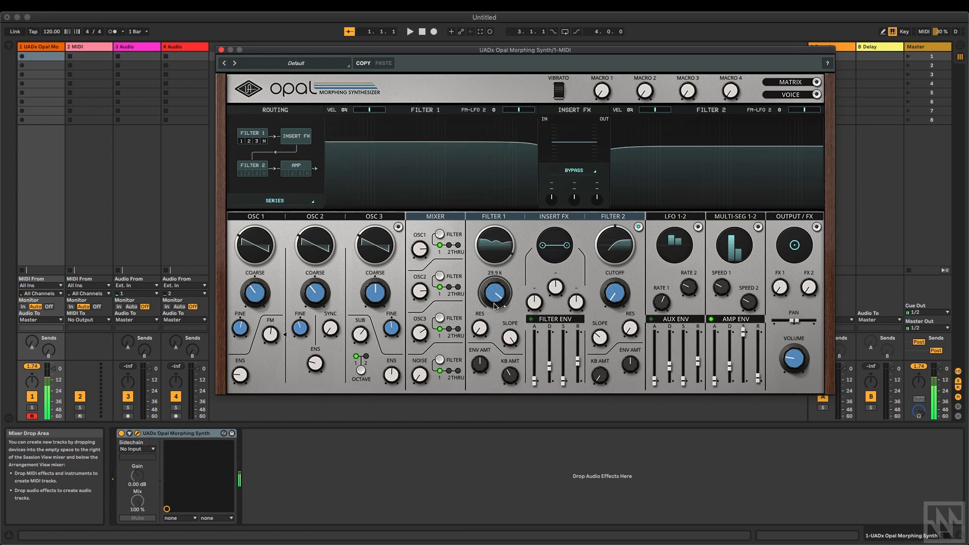
drag(496, 305, 492, 338)
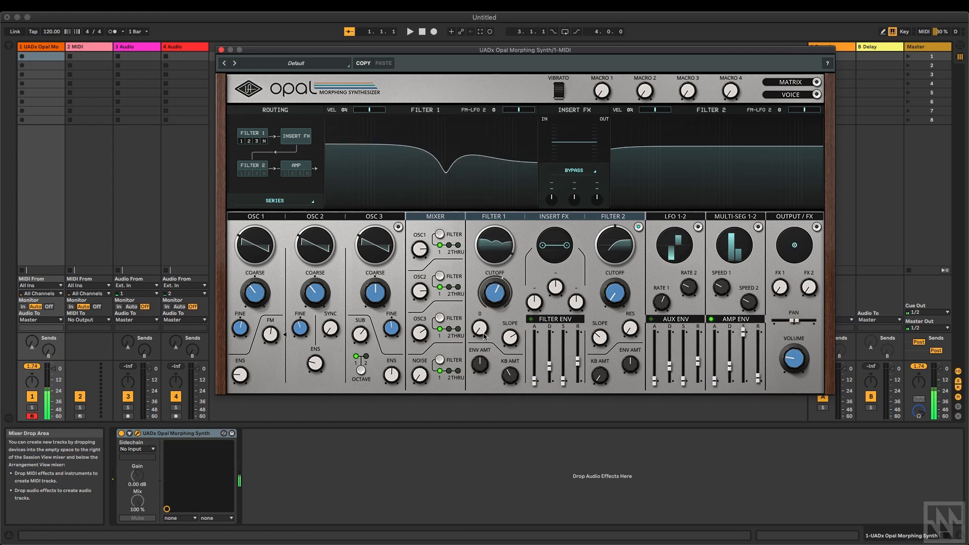
drag(483, 334, 511, 352)
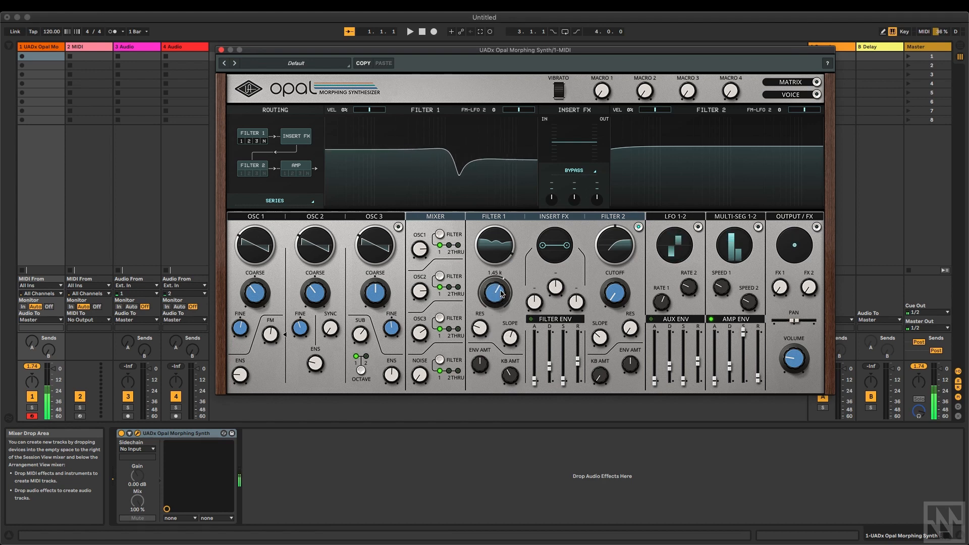
drag(503, 295, 501, 309)
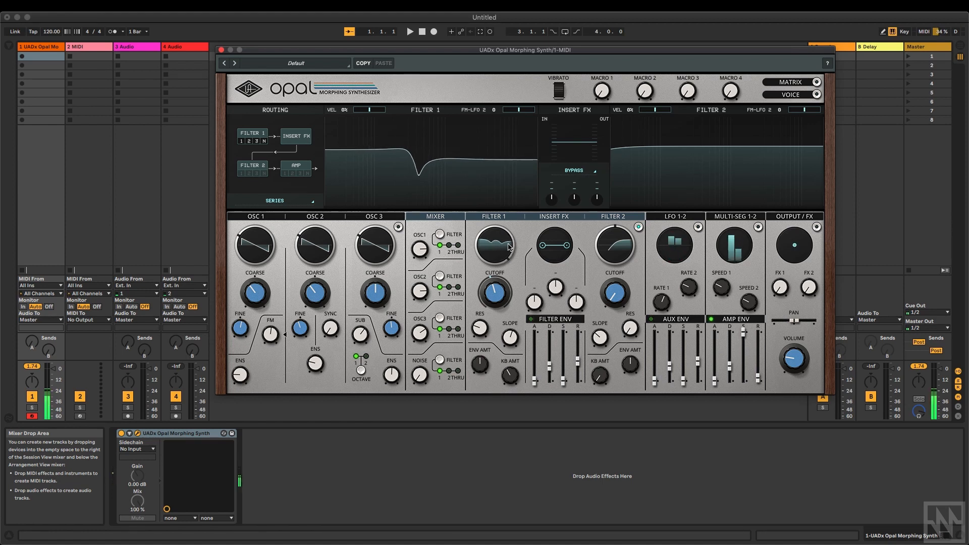
Step: Morph filter 1 through band-pass to a low-pass shape and raise its cutoff
drag(507, 257, 507, 339)
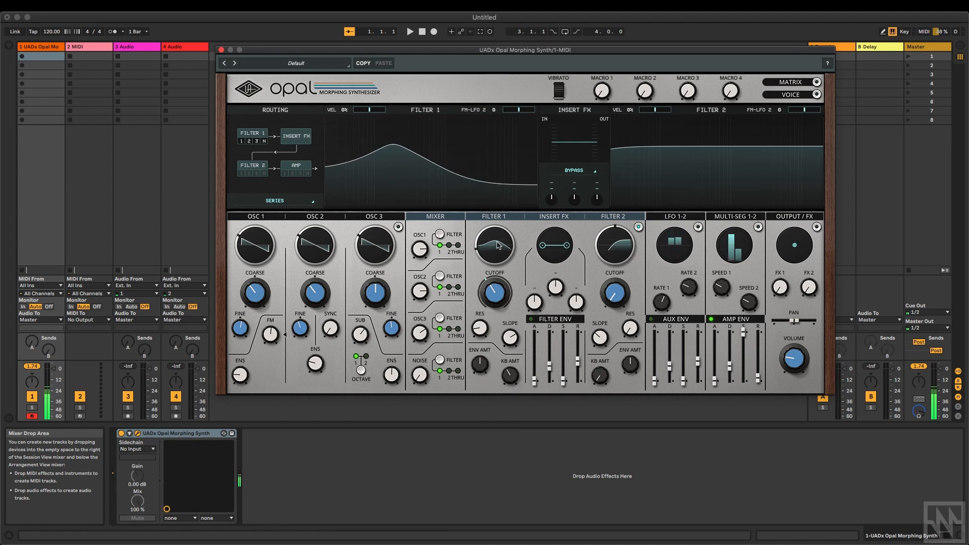
click(496, 256)
drag(504, 277, 497, 274)
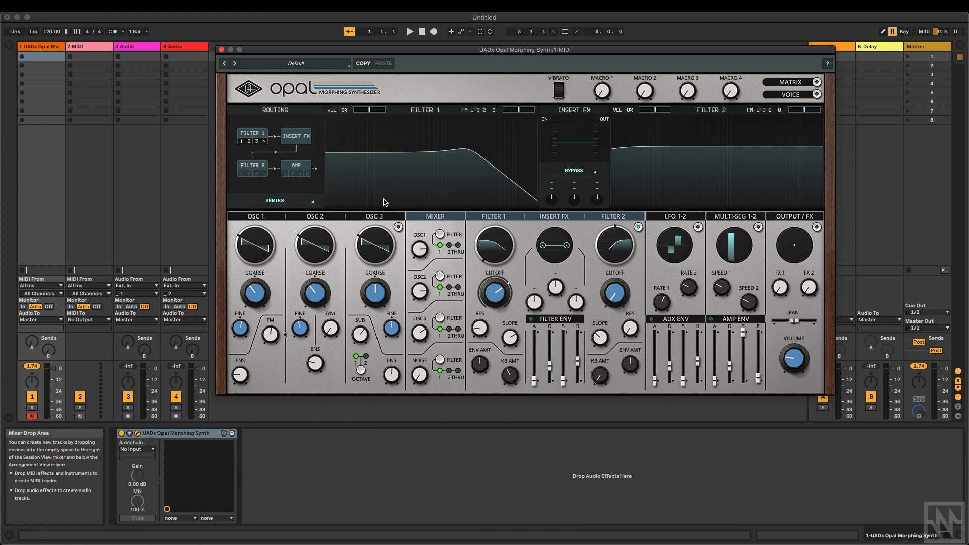
Step: Set the insert effect between the filters to Overdrive with a drive of 89
click(293, 201)
click(480, 180)
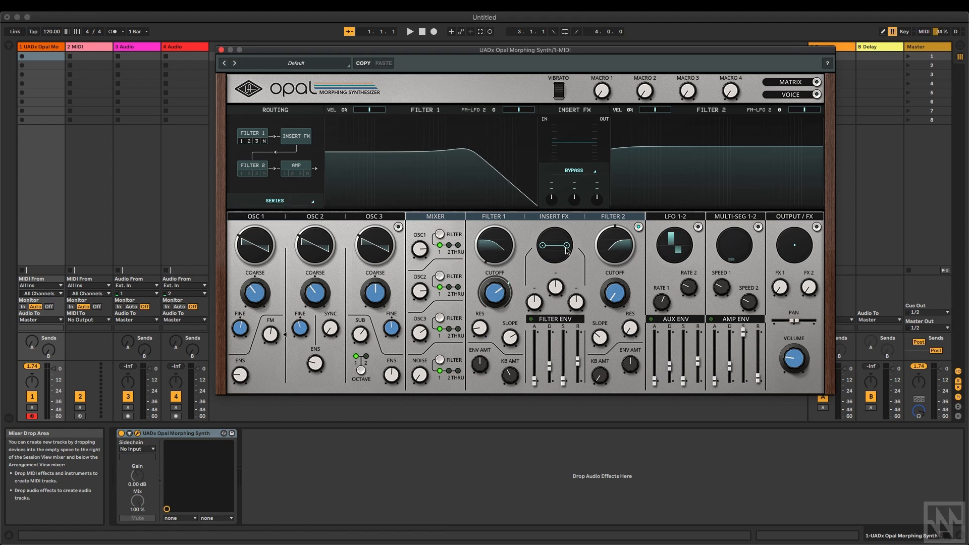
click(581, 170)
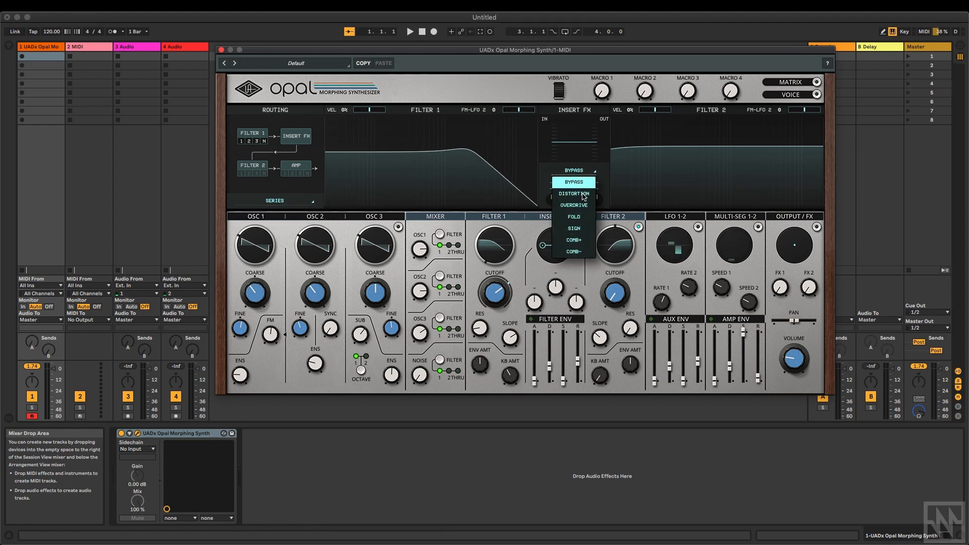
click(583, 205)
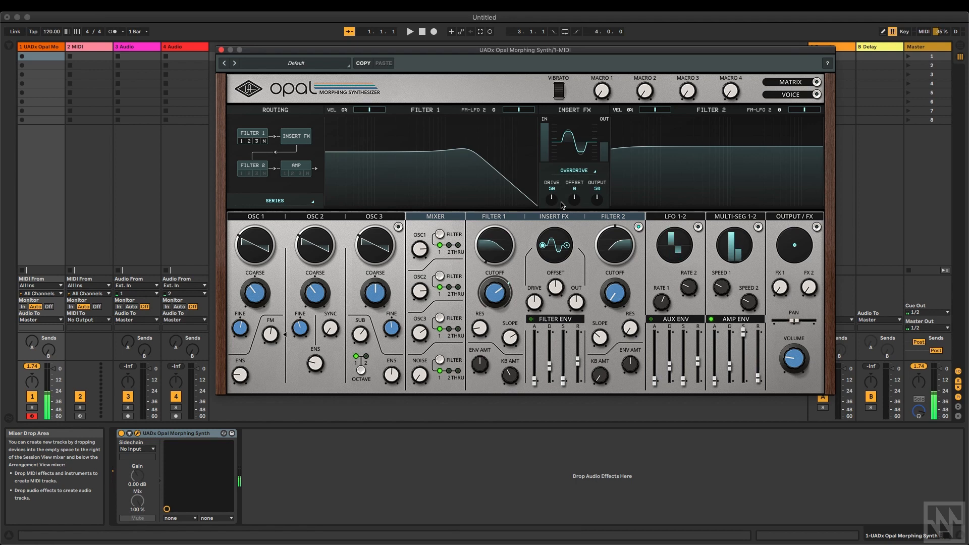
drag(552, 199, 562, 165)
Step: Lower filter 1's cutoff to about 62 Hz with resonance 29 and envelope amount 49, and lengthen the filter envelope's decay
drag(506, 298, 512, 321)
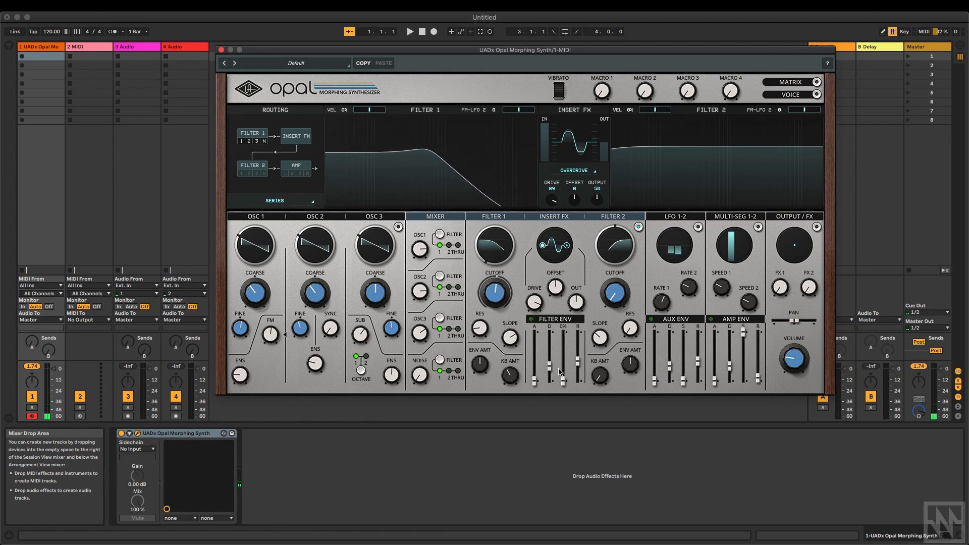
drag(554, 367, 553, 358)
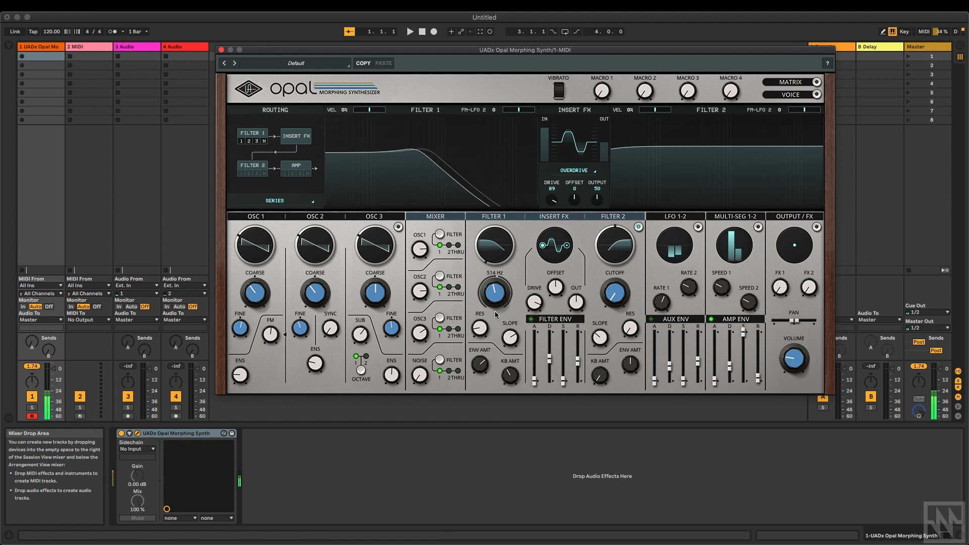
drag(480, 365, 483, 367)
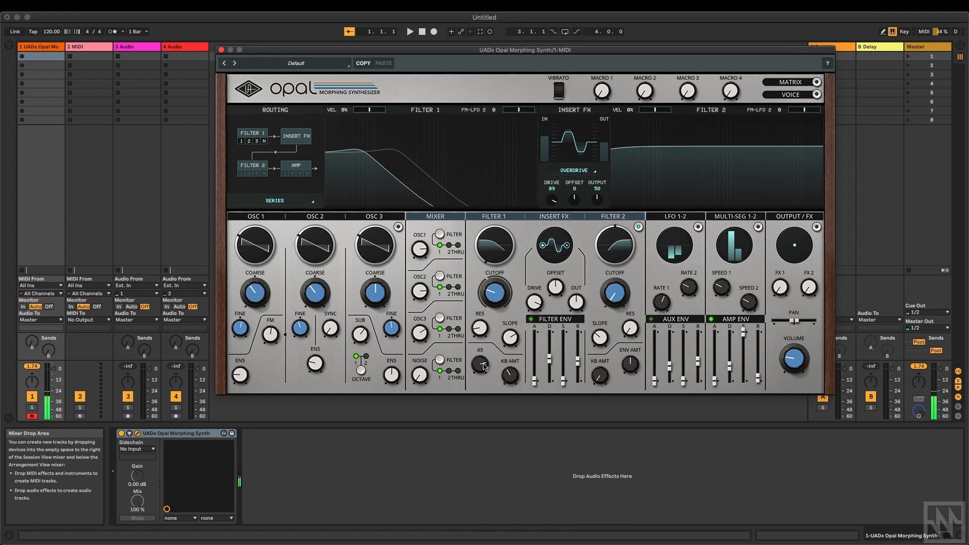
drag(549, 359, 549, 350)
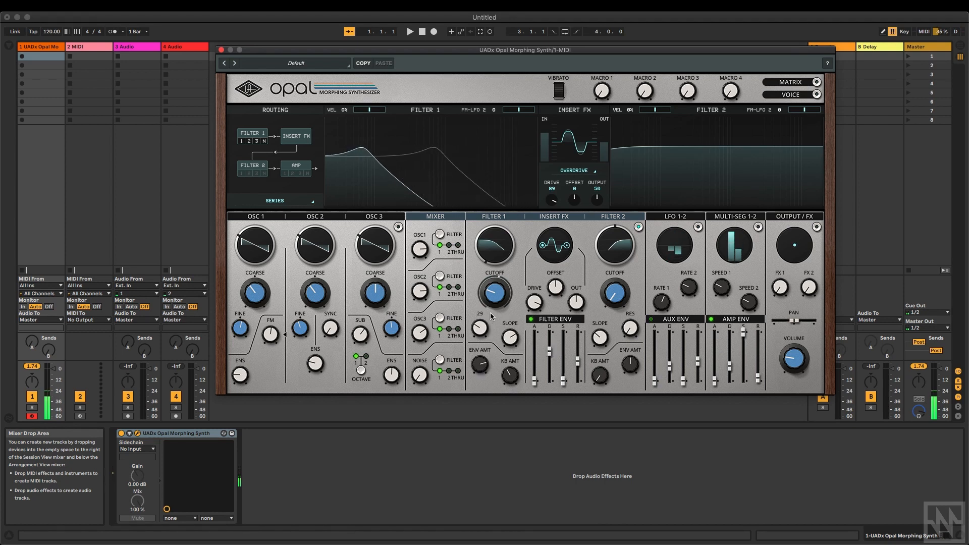
drag(497, 305, 497, 309)
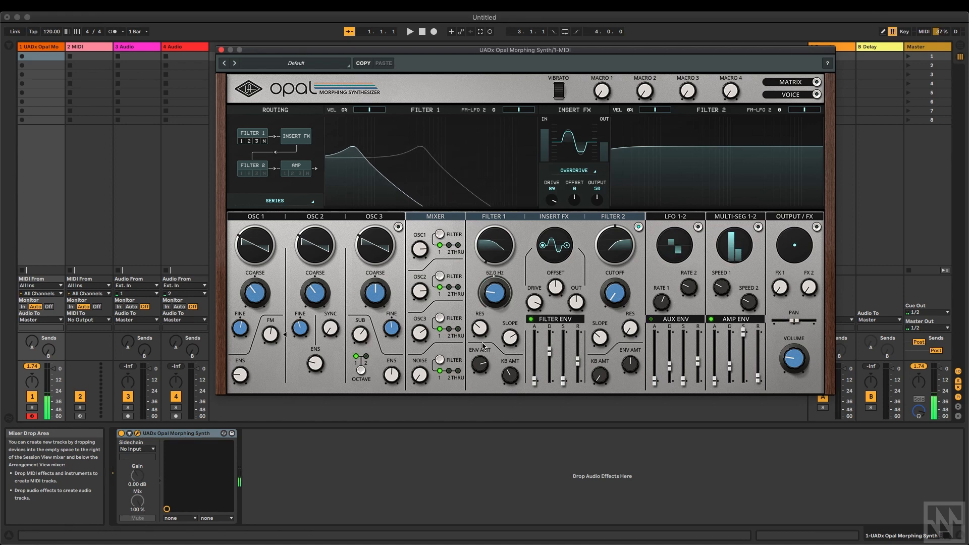
Step: Reduce filter 1's envelope amount, raise its cutoff and lower the overdrive's drive to 52
drag(480, 365, 482, 374)
drag(503, 297, 504, 263)
drag(550, 203, 550, 268)
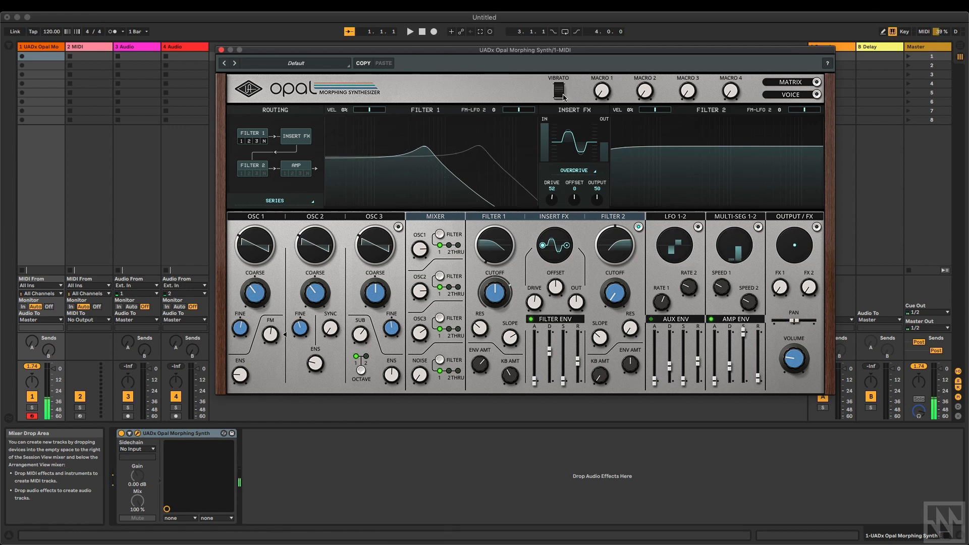
Step: Set the voice vibrato range to 0 and test the vibrato wheel
click(790, 94)
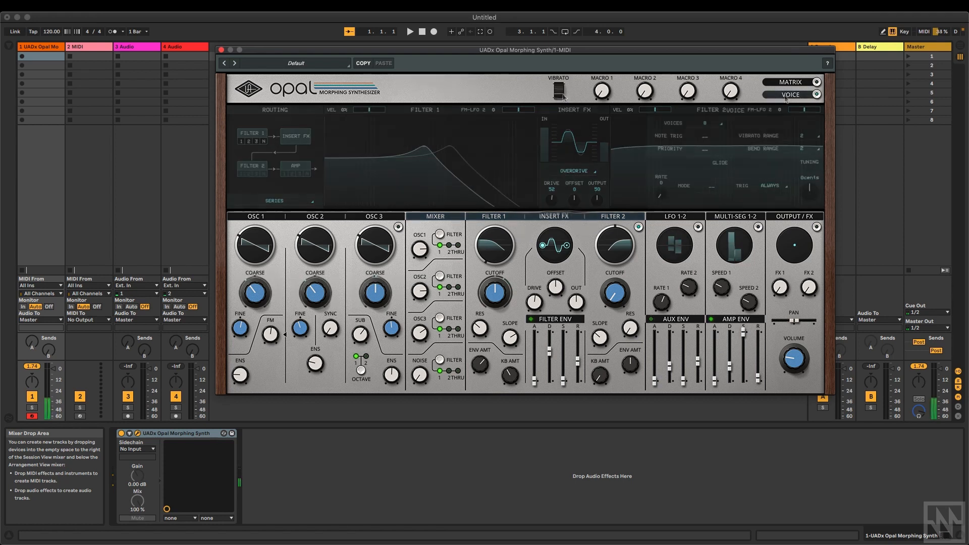
click(806, 135)
click(810, 150)
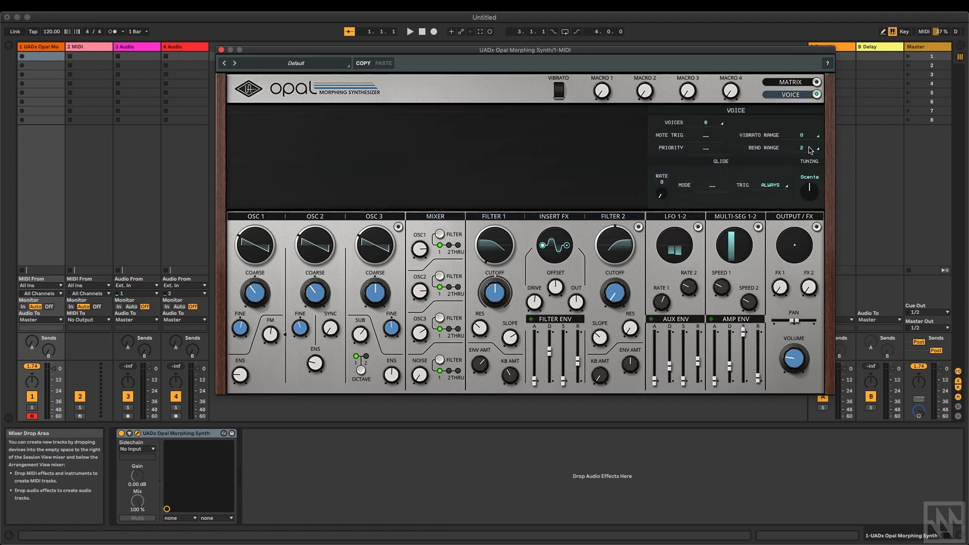
drag(563, 72, 574, 34)
drag(562, 87, 564, 94)
Step: Assign Mod Wheel CC1 to filter 1 cutoff in the modulation matrix with an amount of 100
click(768, 86)
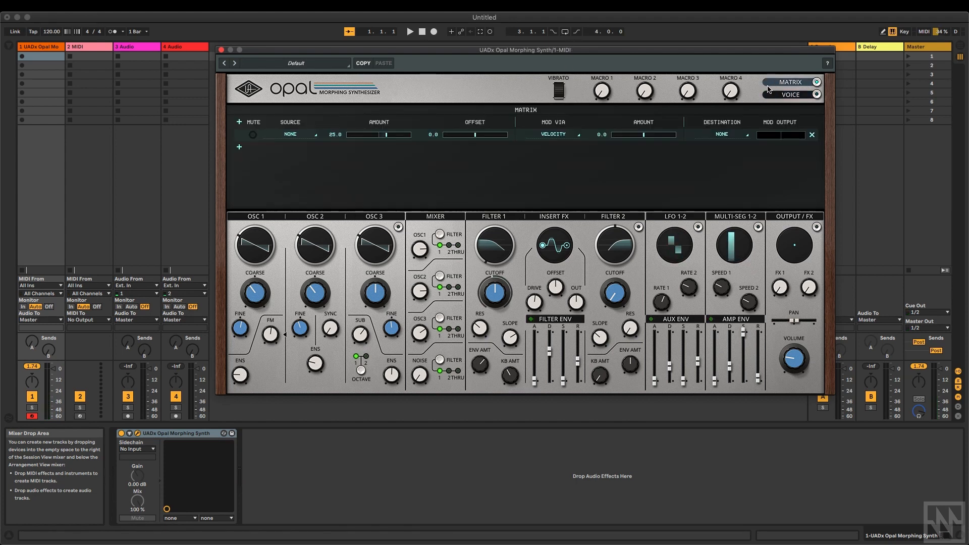
click(303, 135)
click(287, 159)
click(719, 138)
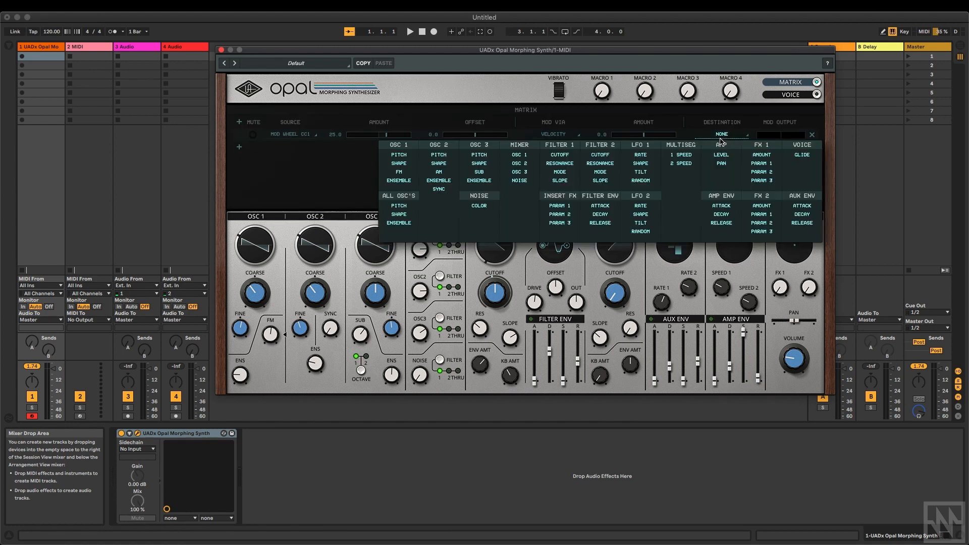
click(559, 155)
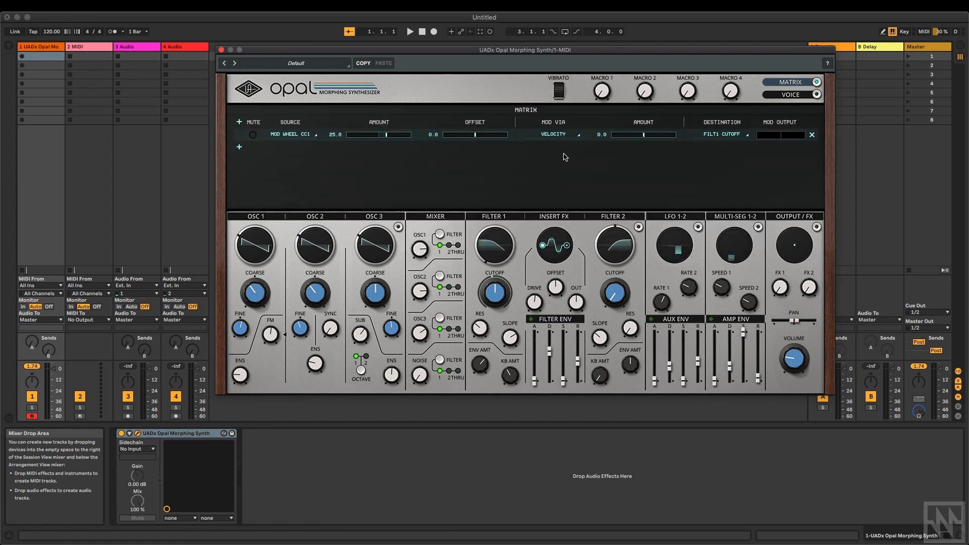
drag(392, 137, 465, 139)
Step: Lower filter 1's cutoff and sweep the vibrato wheel to test the filter modulation
drag(563, 96, 576, 51)
drag(491, 329, 491, 336)
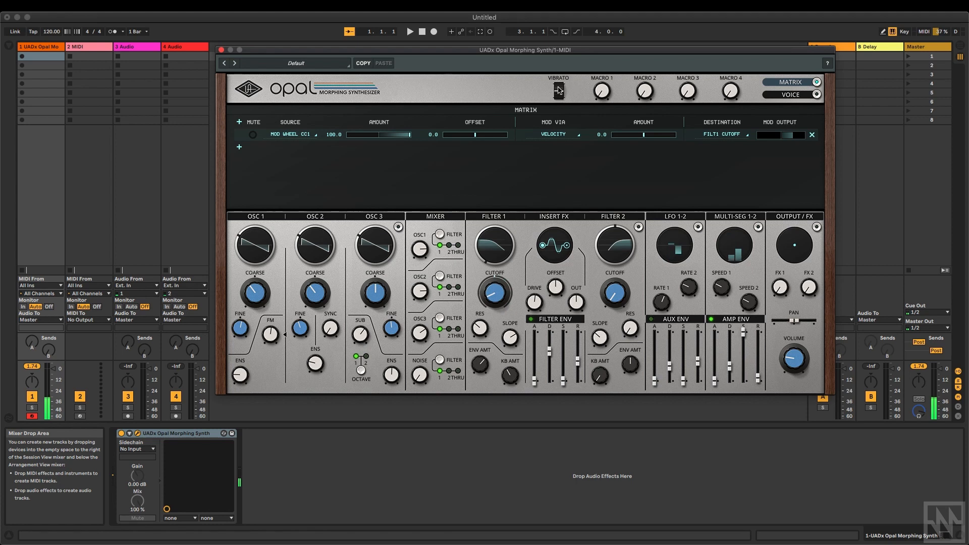
mouse_move(560, 92)
mouse_down()
mouse_move(562, 105)
mouse_move(576, 44)
mouse_move(566, 103)
mouse_up()
Step: Rename the vibrato wheel as FILTER and move it up to hear the filter open
double_click(564, 78)
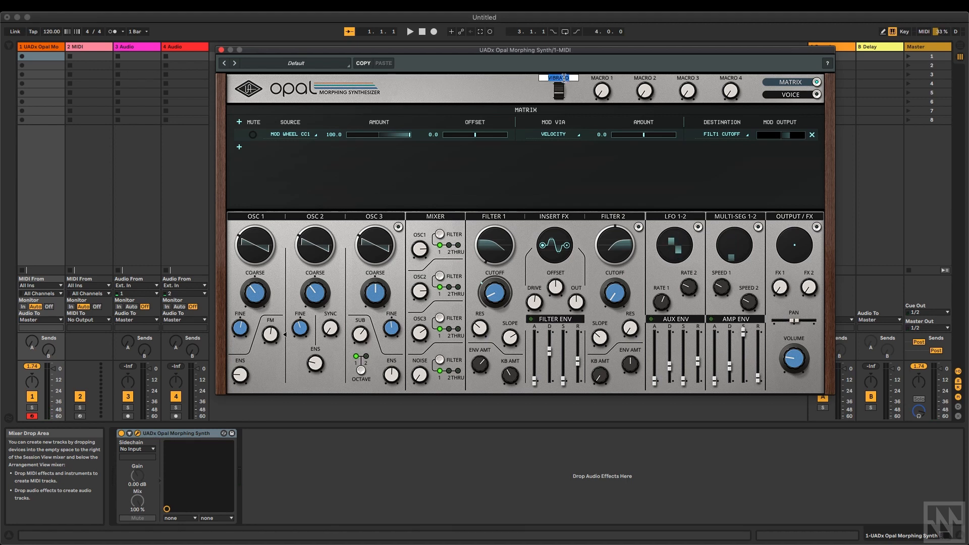
text(FiLTER)
key(Return)
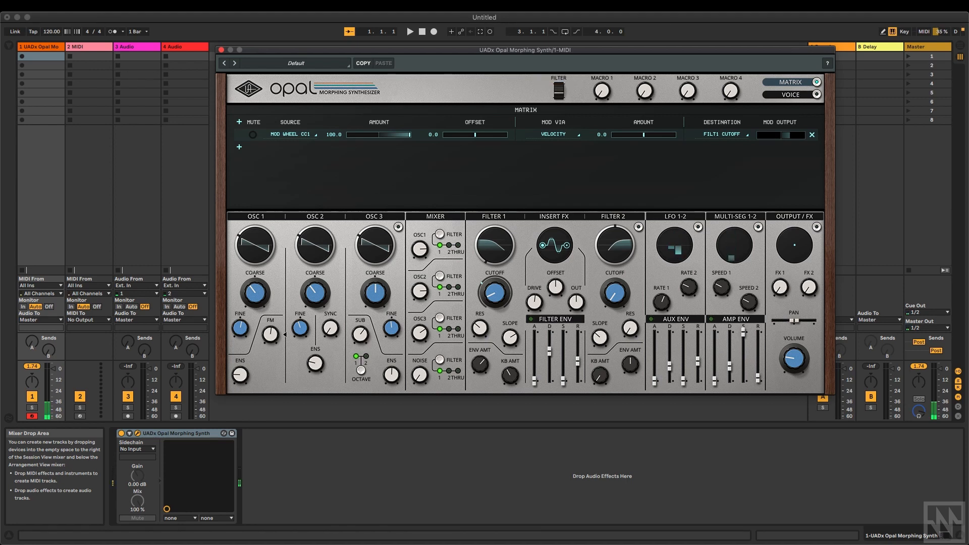
drag(558, 95, 566, 55)
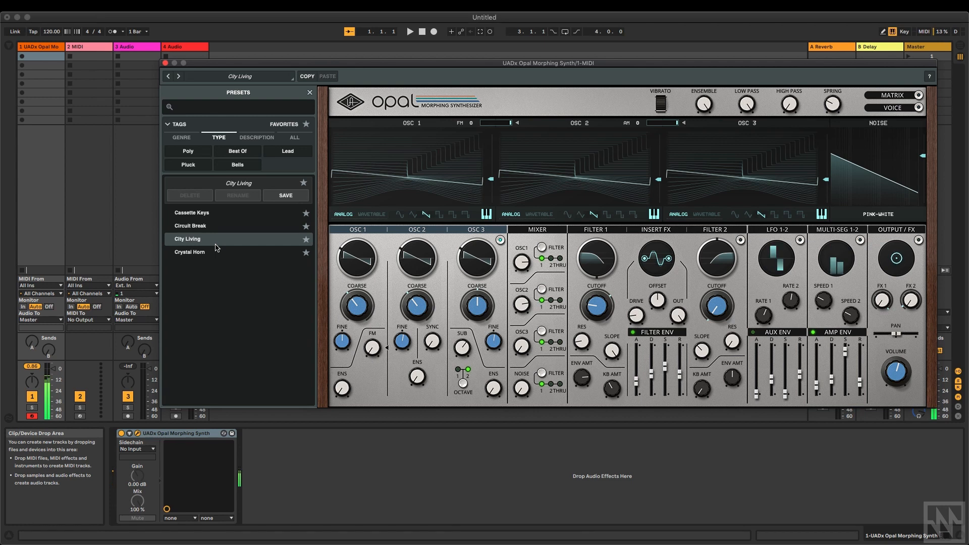
Step: Audition the Crystal Horn, Bells Deep and Amorphous presets
click(213, 254)
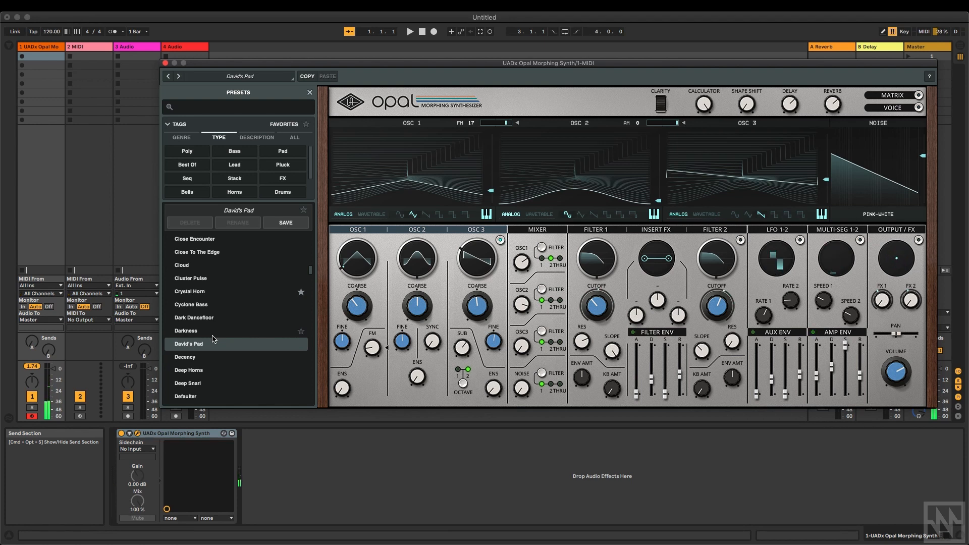
scroll(214, 340, up, 5)
click(216, 353)
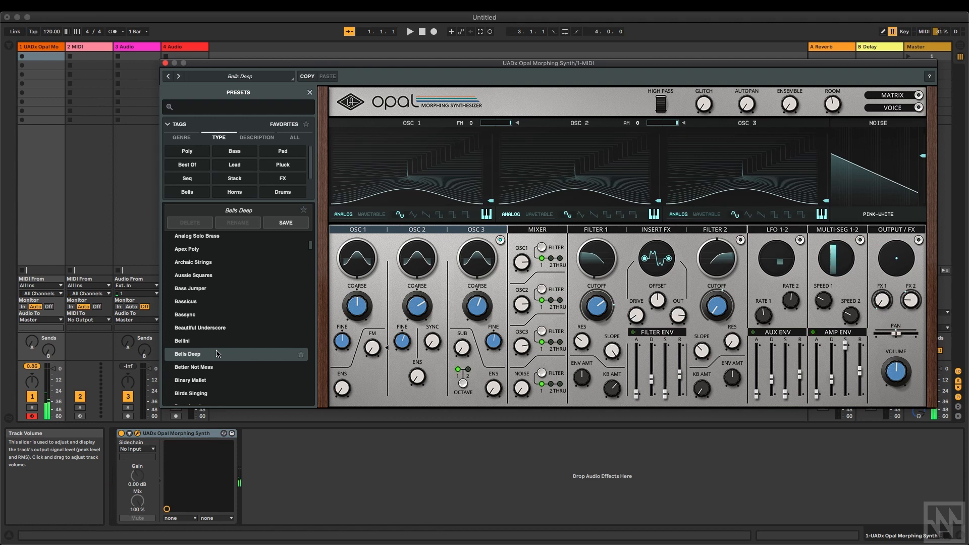
scroll(216, 328, up, 5)
click(213, 293)
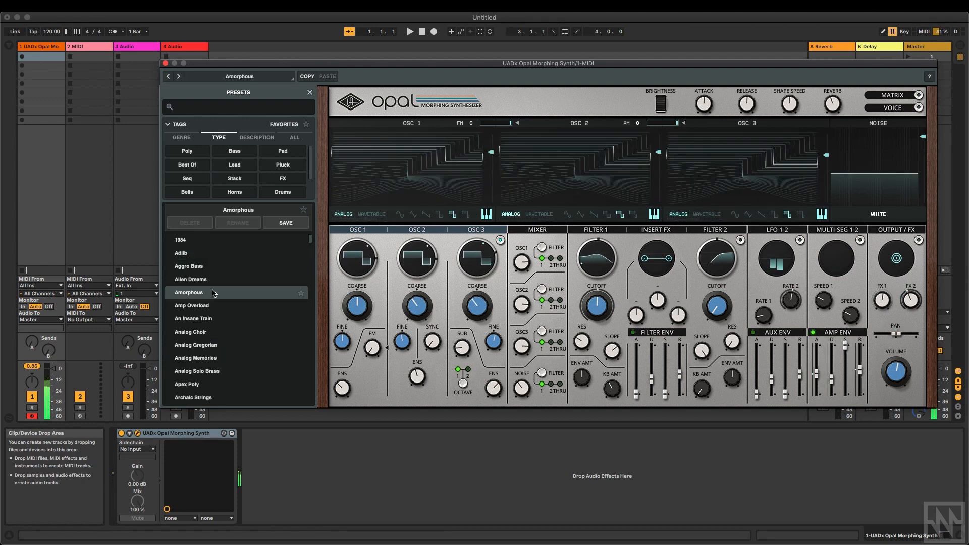